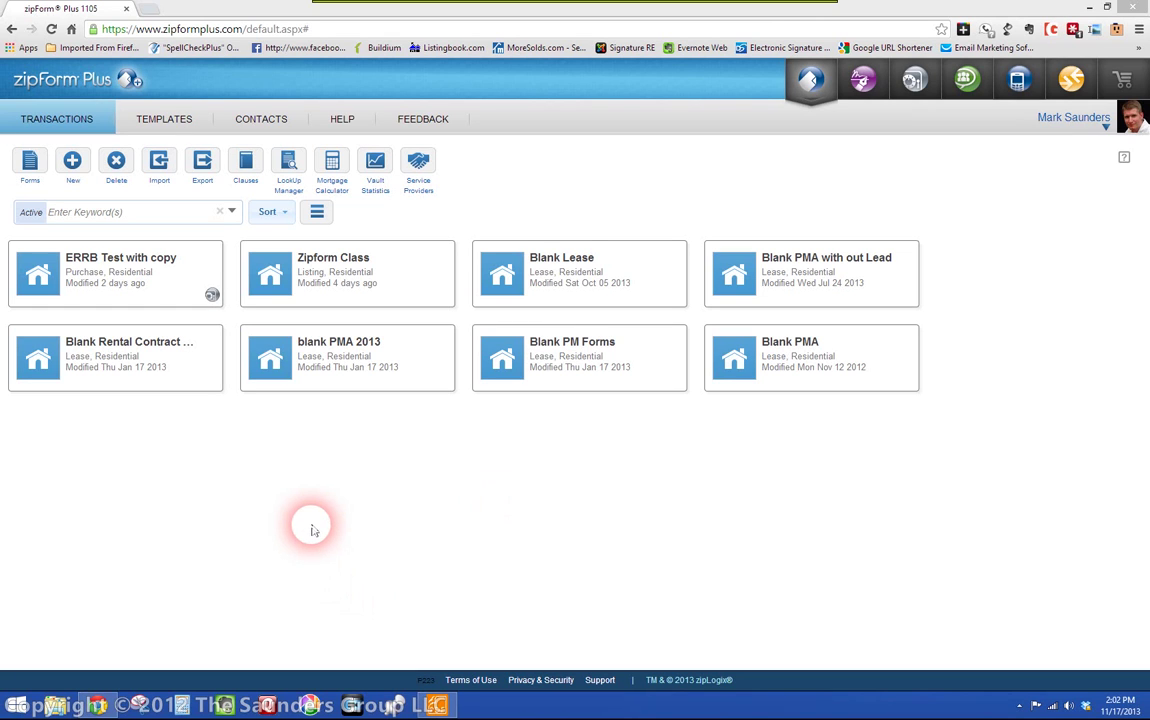
- Open the ERRB Test with copy transaction and bring Copy of Offer.pdf up in Foxit Reader
{"action": "left_click", "coordinate": [138, 265]}
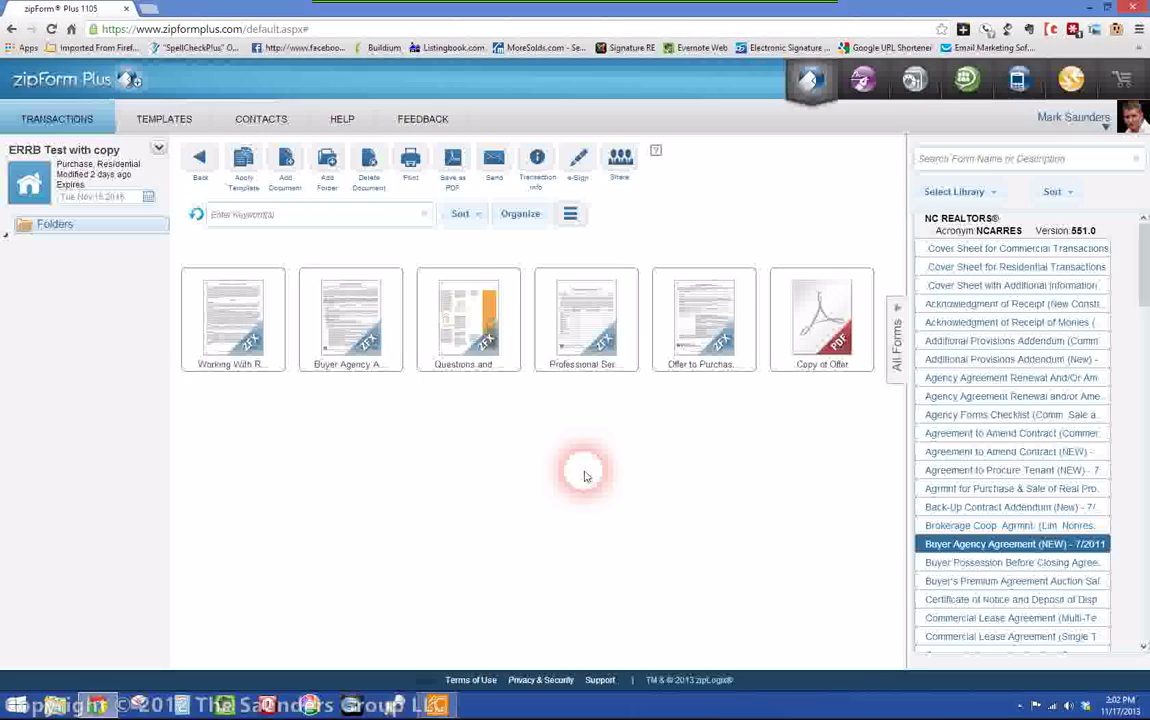
{"action": "left_click", "coordinate": [602, 517]}
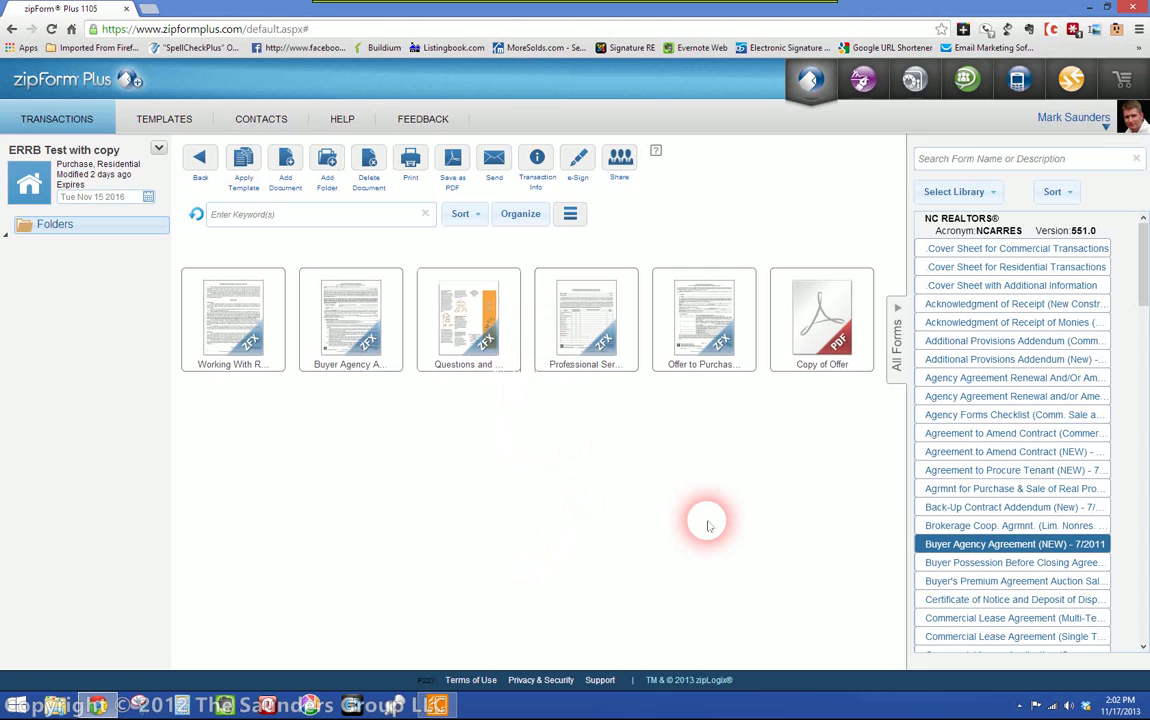
{"action": "mouse_move", "coordinate": [820, 318]}
{"action": "left_mouse_down"}
{"action": "mouse_move", "coordinate": [860, 318]}
{"action": "mouse_move", "coordinate": [830, 318]}
{"action": "left_mouse_up"}
- Scroll through the COPY-stamped 11-page Offer to Purchase and Contract in Foxit Reader
{"action": "left_click", "coordinate": [435, 706]}
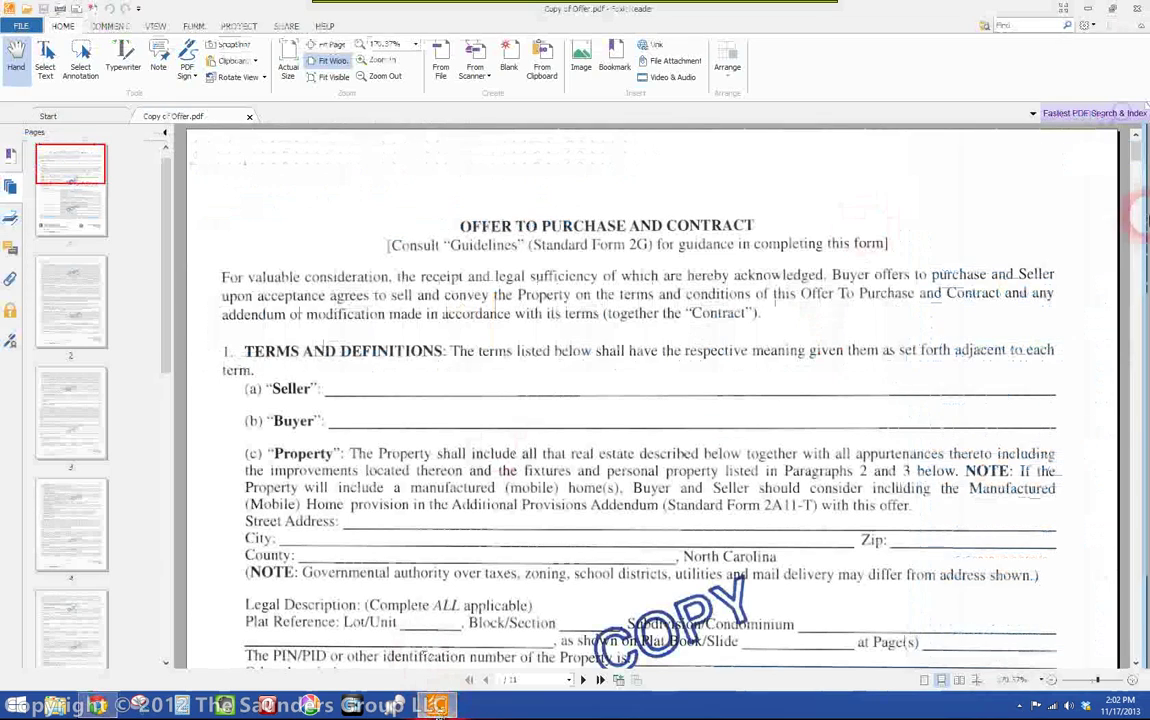
{"action": "scroll", "coordinate": [1138, 160], "scroll_direction": "down", "scroll_amount": 3}
{"action": "scroll", "coordinate": [672, 360], "scroll_direction": "up", "scroll_amount": 3}
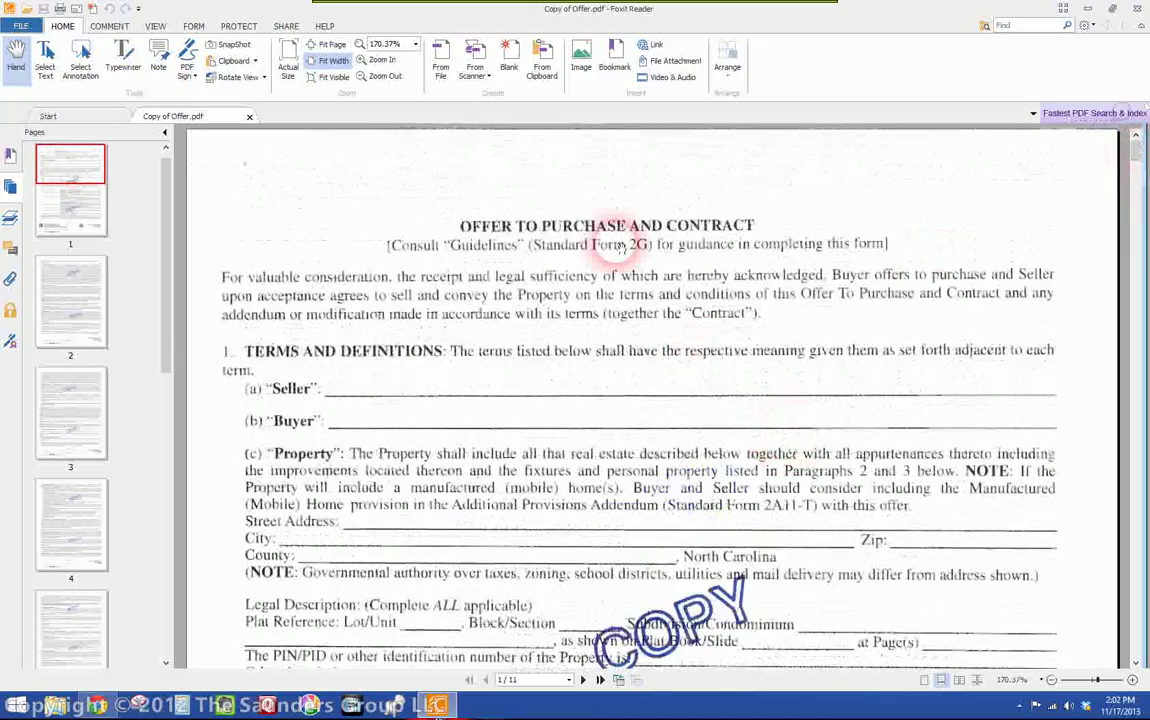
{"action": "scroll", "coordinate": [652, 295], "scroll_direction": "down", "scroll_amount": 1}
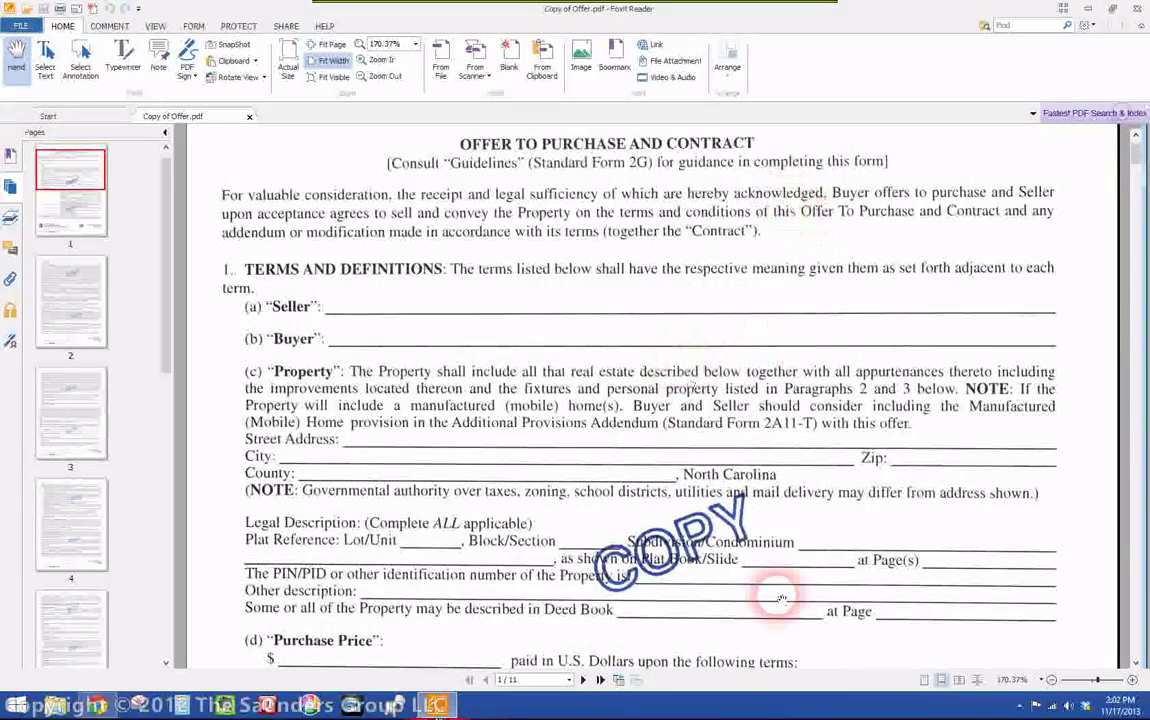
{"action": "scroll", "coordinate": [776, 458], "scroll_direction": "down", "scroll_amount": 10}
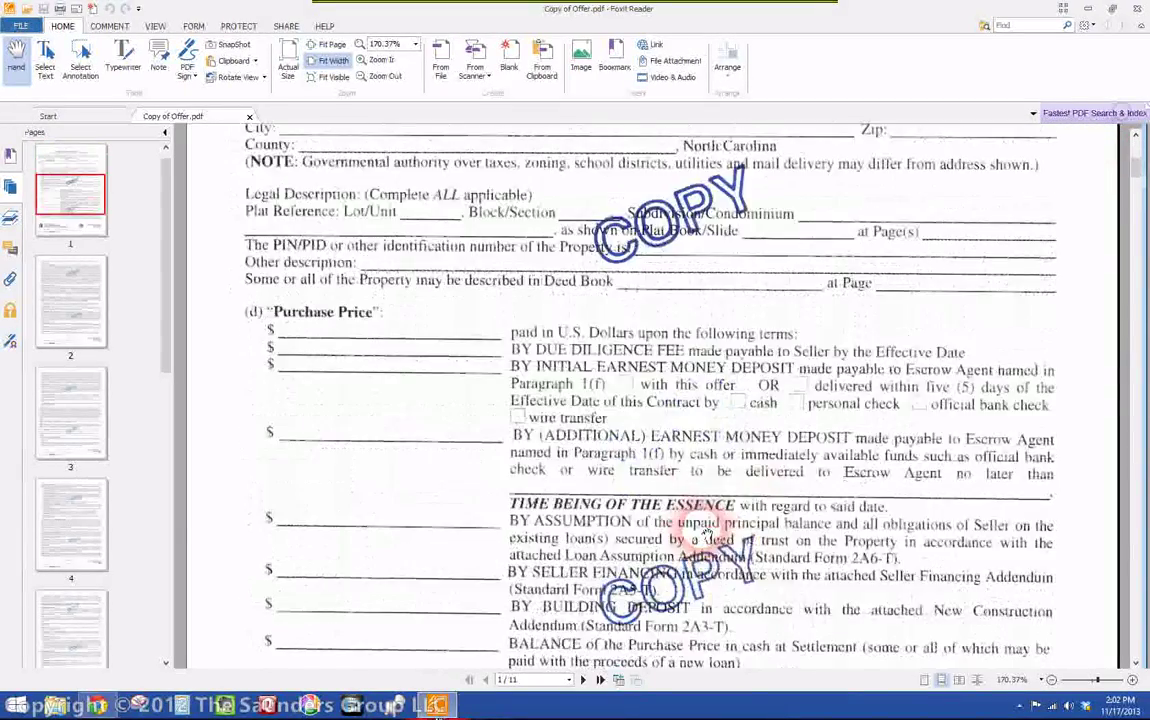
{"action": "scroll", "coordinate": [705, 527], "scroll_direction": "down", "scroll_amount": 3}
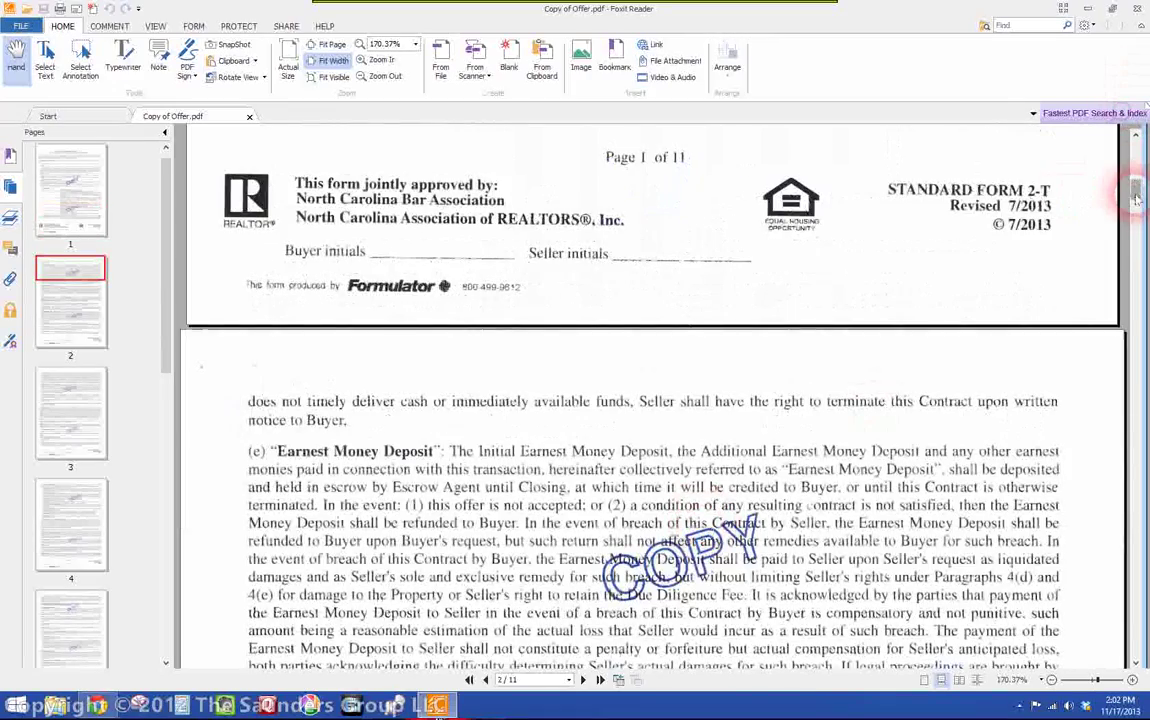
{"action": "left_click_drag", "start_coordinate": [1134, 196], "coordinate": [1135, 140]}
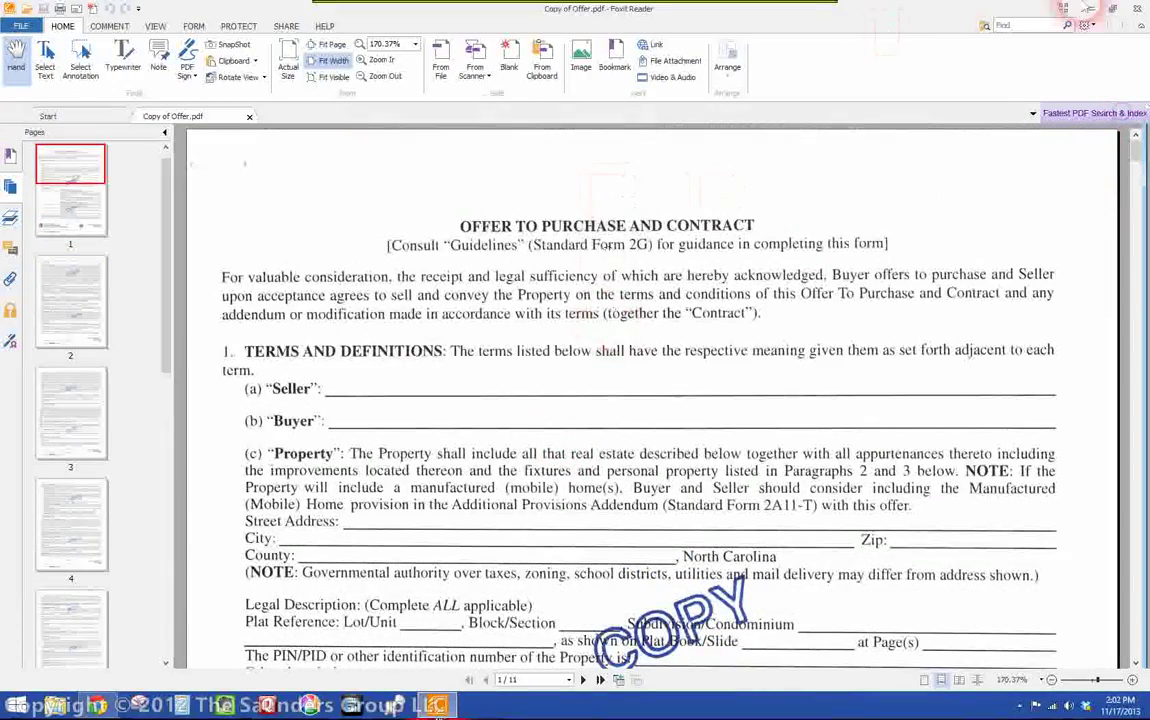
- Return to zipForm Plus, open the ERRB template and select its Copy of Offer PDF
{"action": "left_click", "coordinate": [1090, 9]}
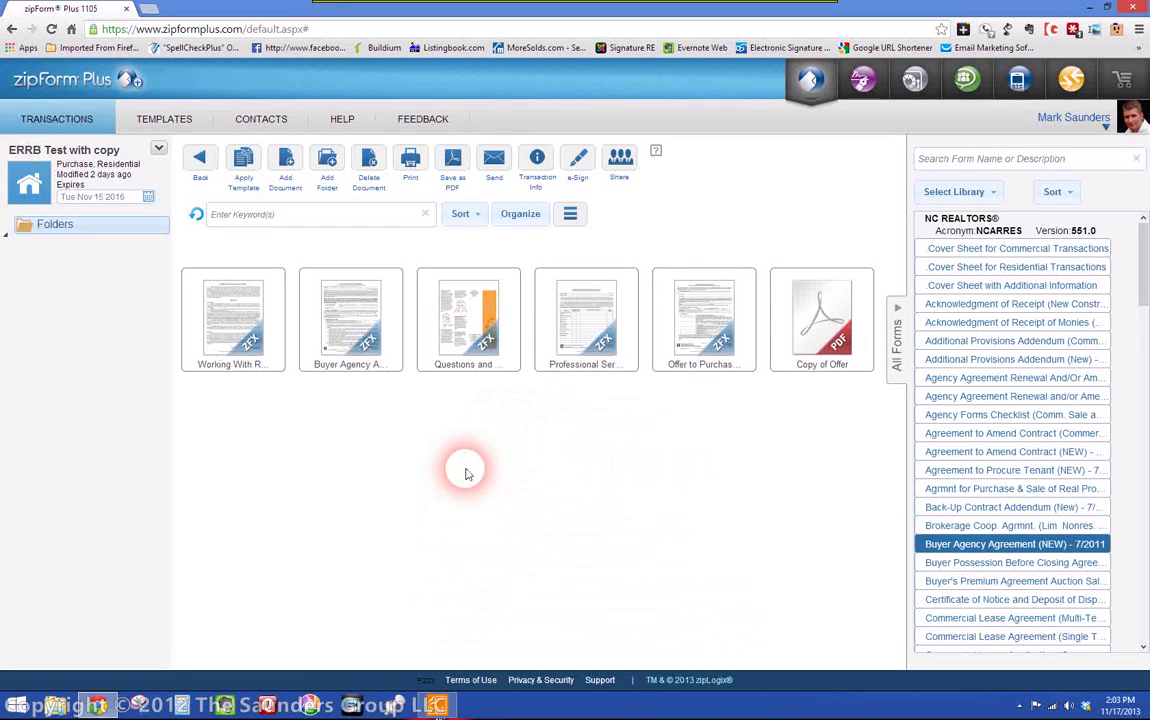
{"action": "left_click", "coordinate": [181, 125]}
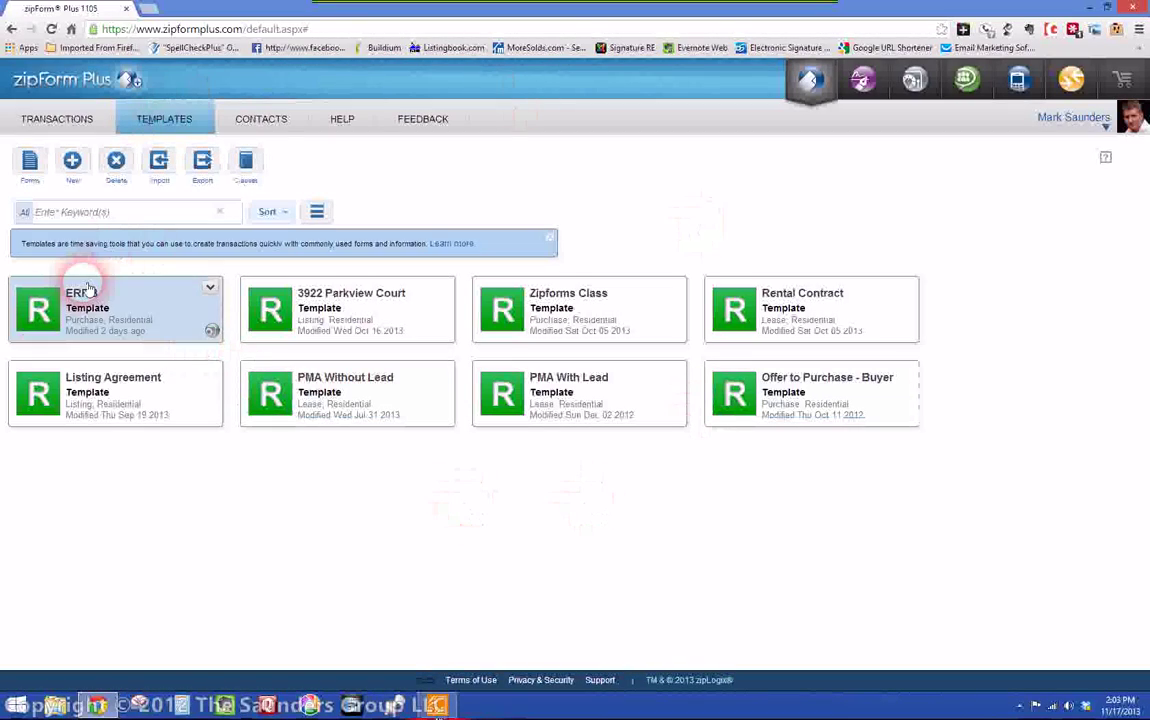
{"action": "left_click", "coordinate": [80, 298]}
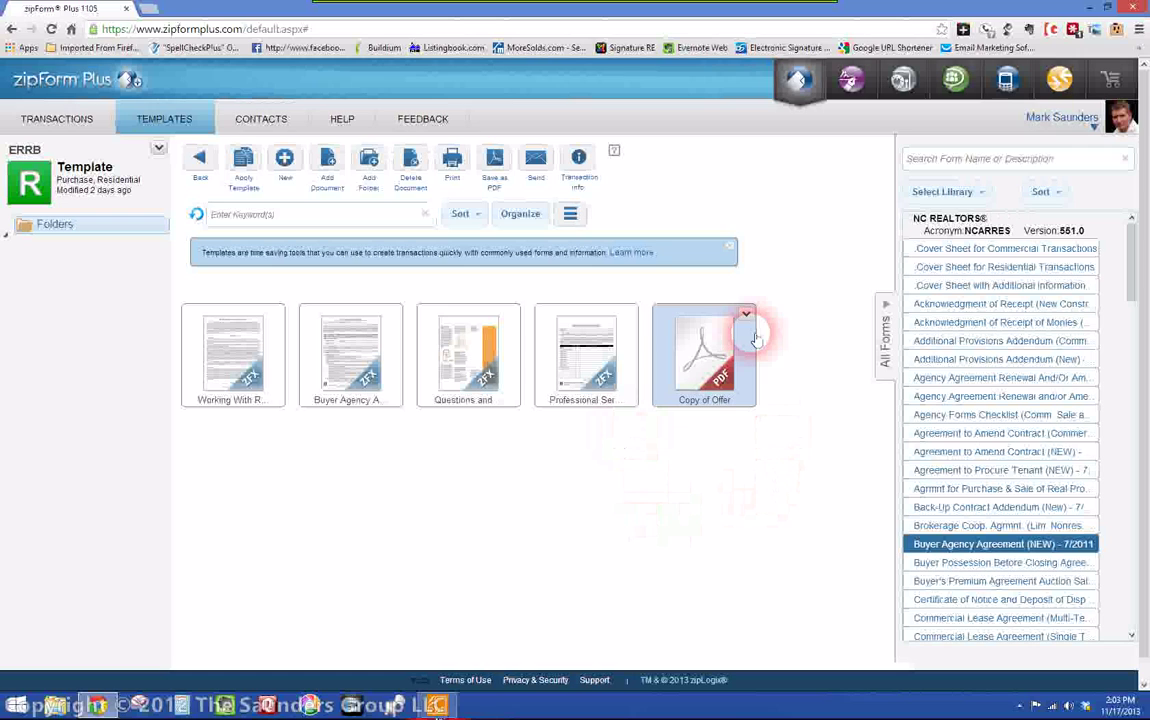
{"action": "left_click", "coordinate": [686, 340]}
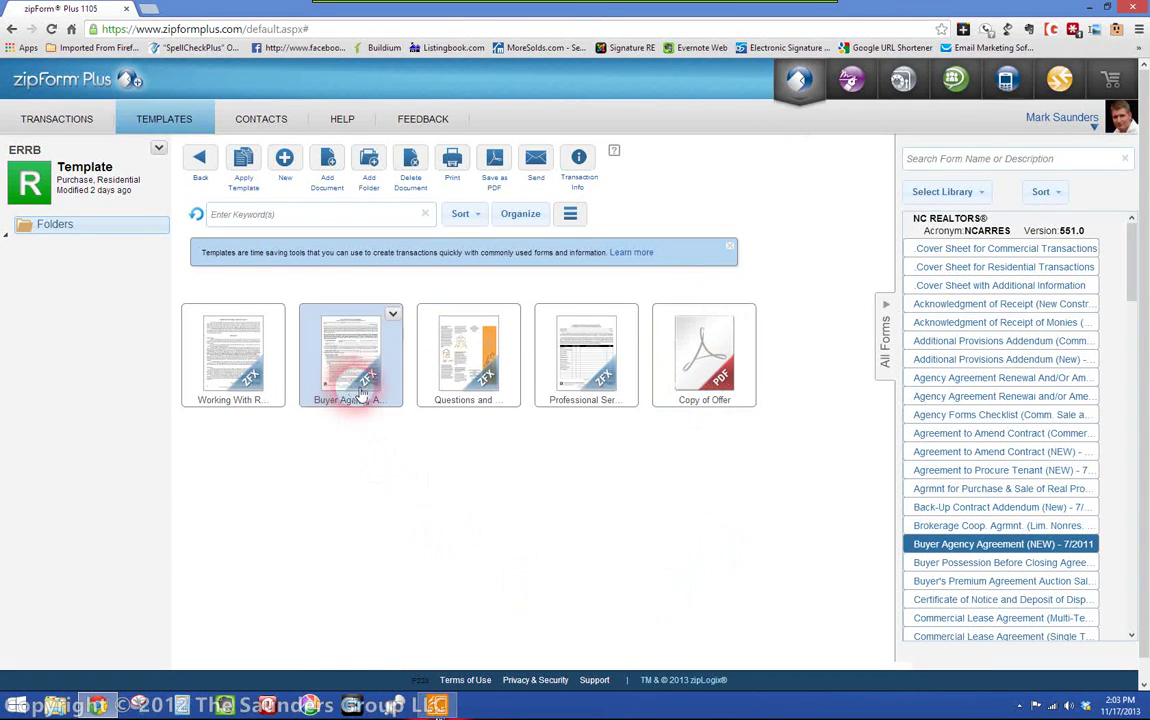
- Choose Copy of Offer from the Desktop as a new template document, then cancel the import
{"action": "mouse_move", "coordinate": [344, 128]}
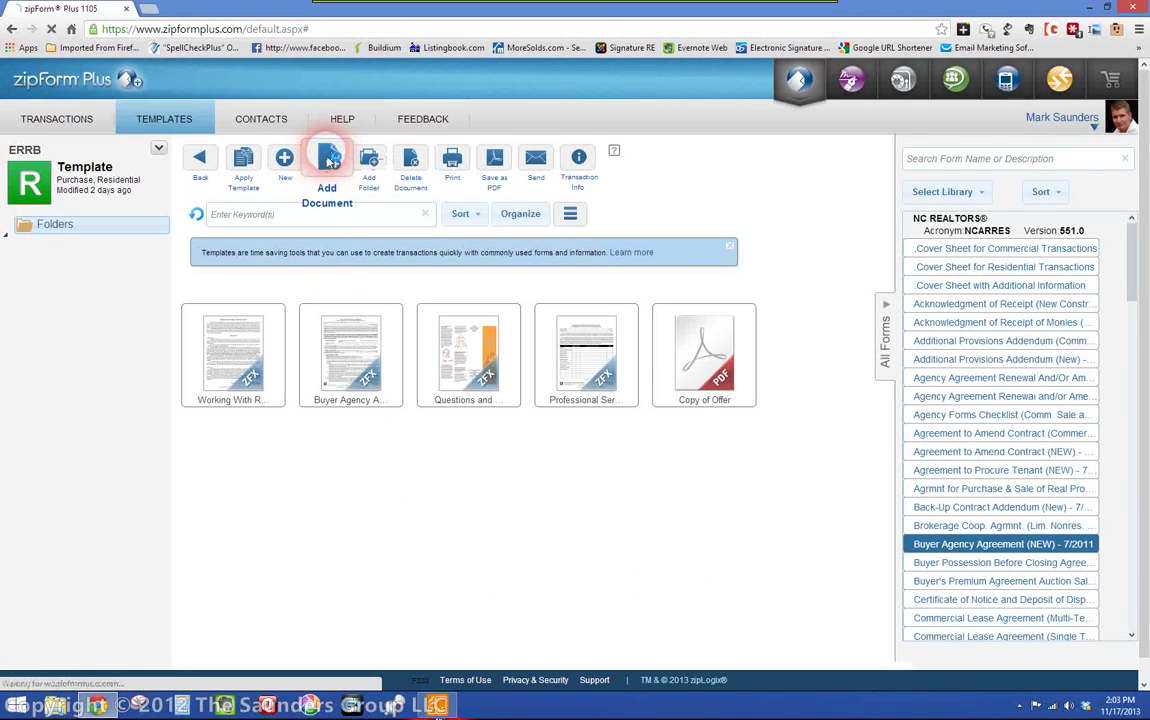
{"action": "left_click", "coordinate": [327, 158]}
{"action": "left_click", "coordinate": [500, 350]}
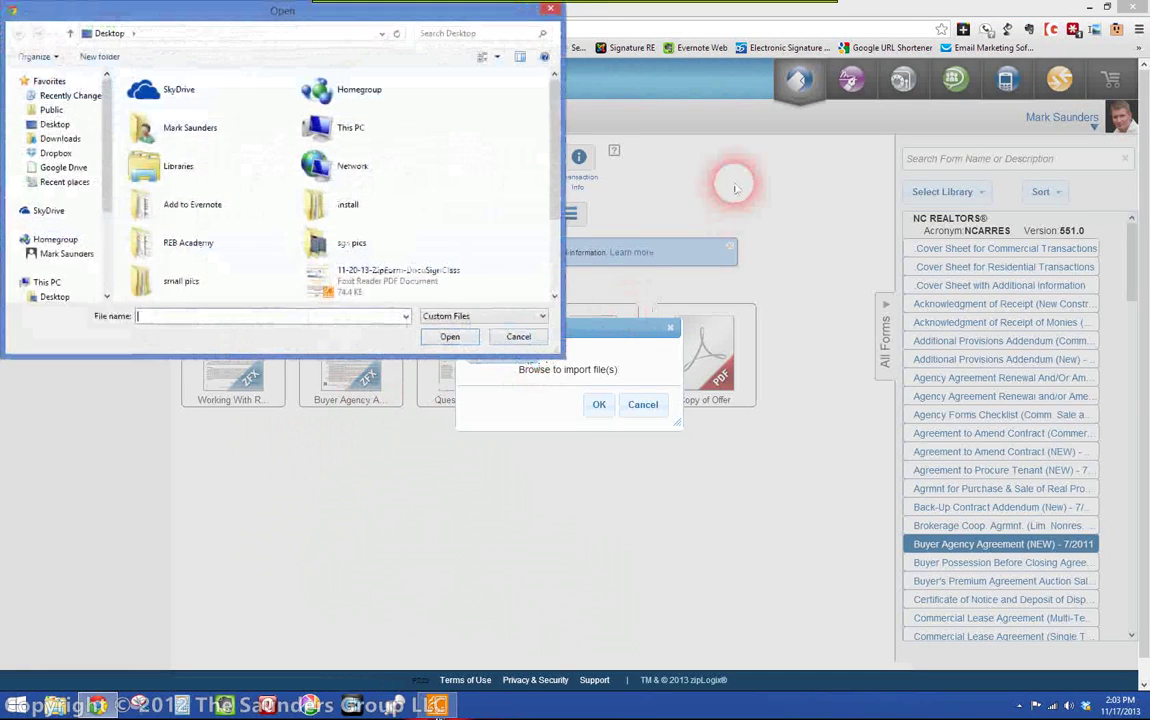
{"action": "left_click_drag", "start_coordinate": [556, 98], "coordinate": [560, 178]}
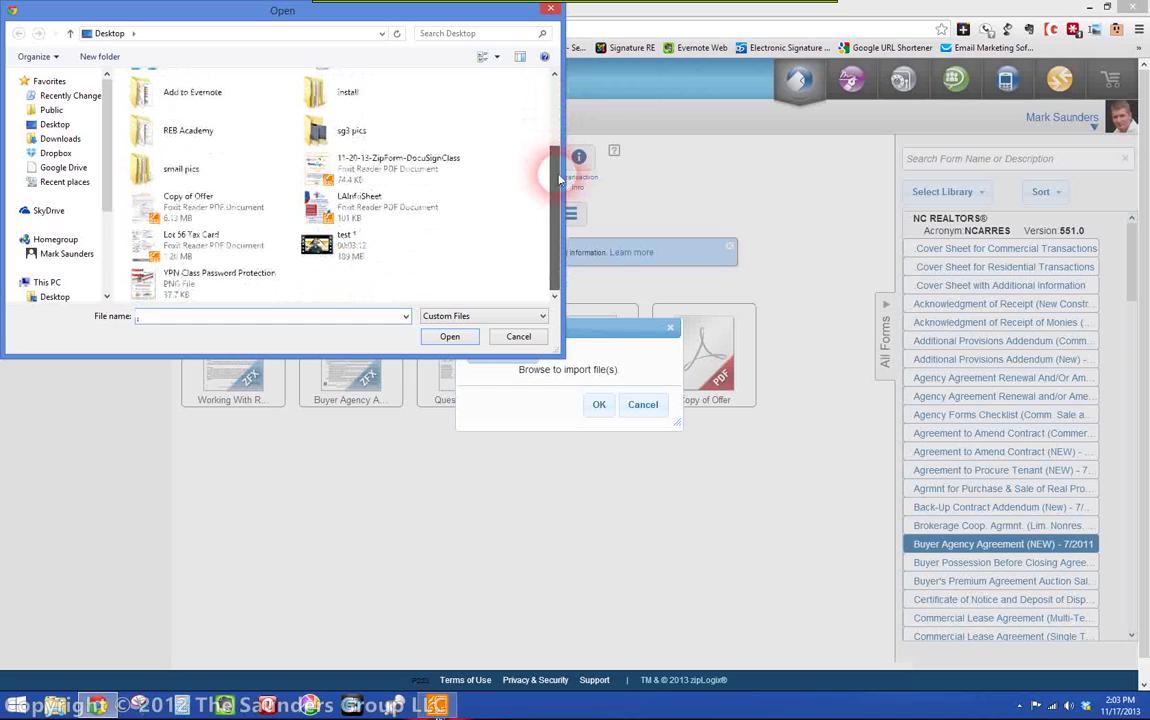
{"action": "left_click", "coordinate": [165, 207]}
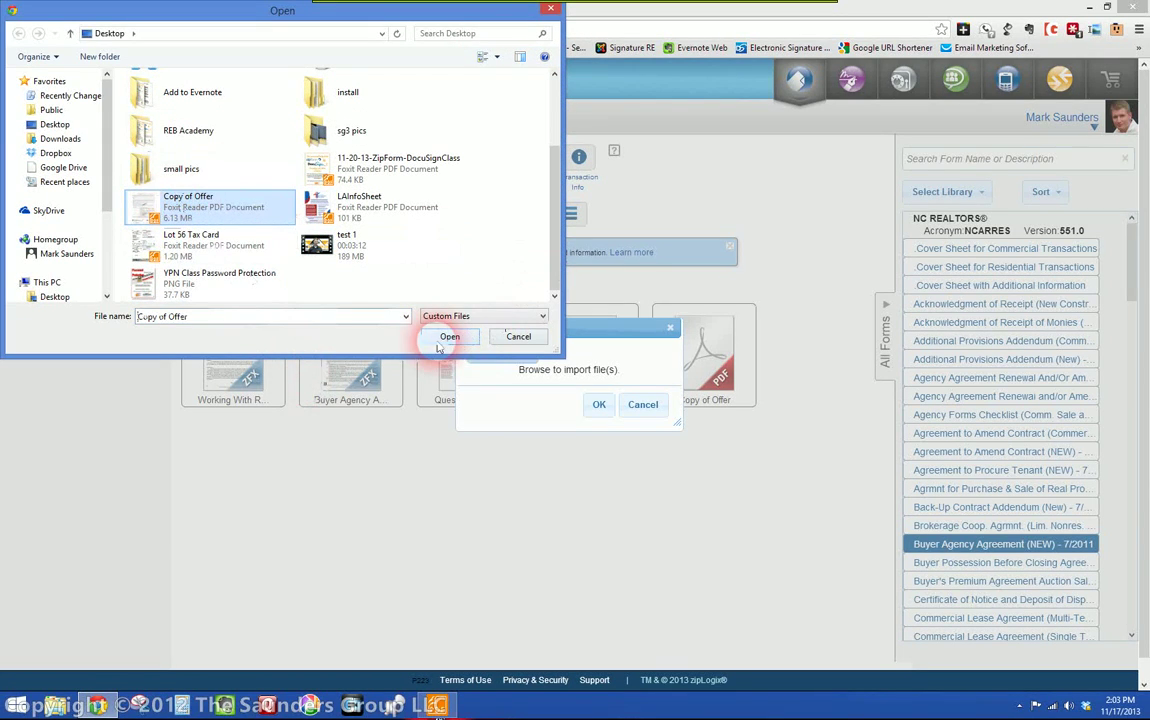
{"action": "left_click", "coordinate": [520, 336]}
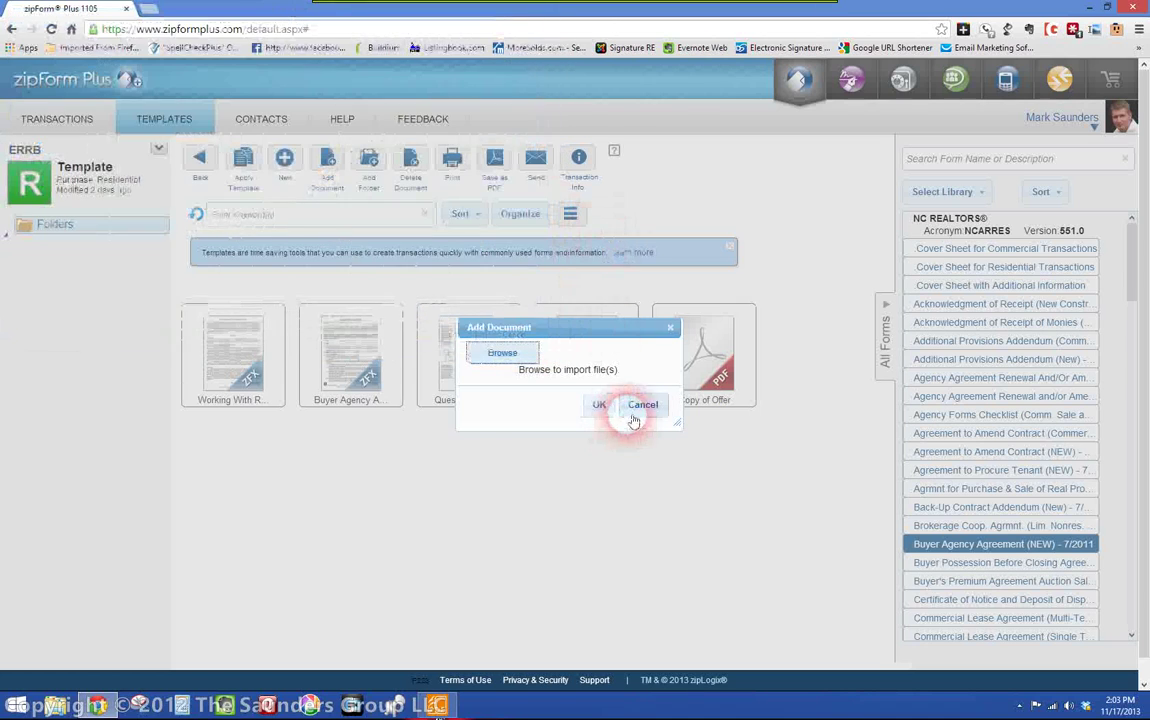
{"action": "left_click", "coordinate": [643, 406]}
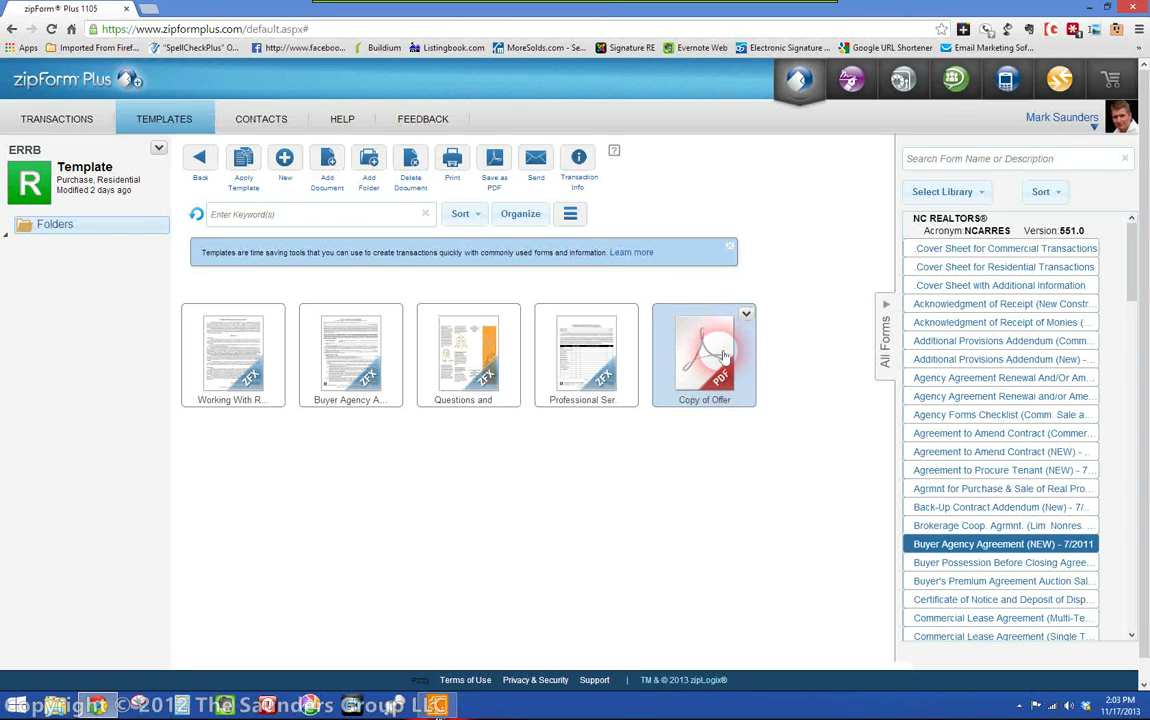
- Reopen ERRB Test with copy from Transactions, showing its six documents including Copy of Offer
{"action": "left_click", "coordinate": [48, 120]}
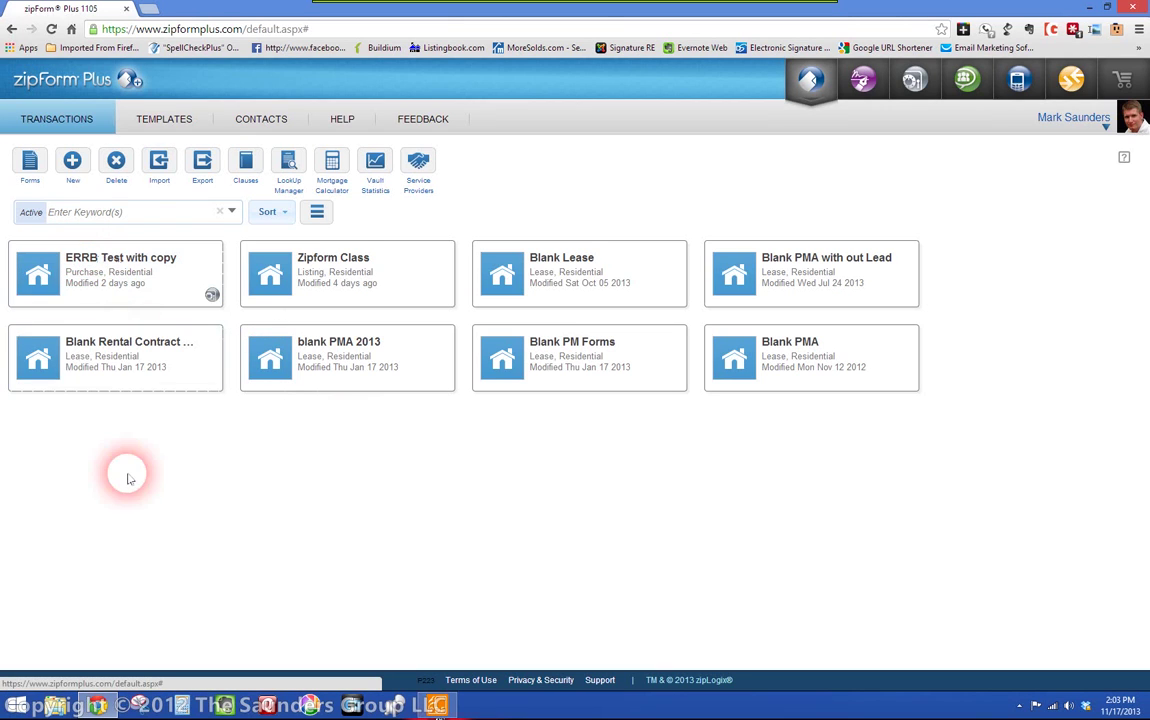
{"action": "left_click", "coordinate": [121, 263]}
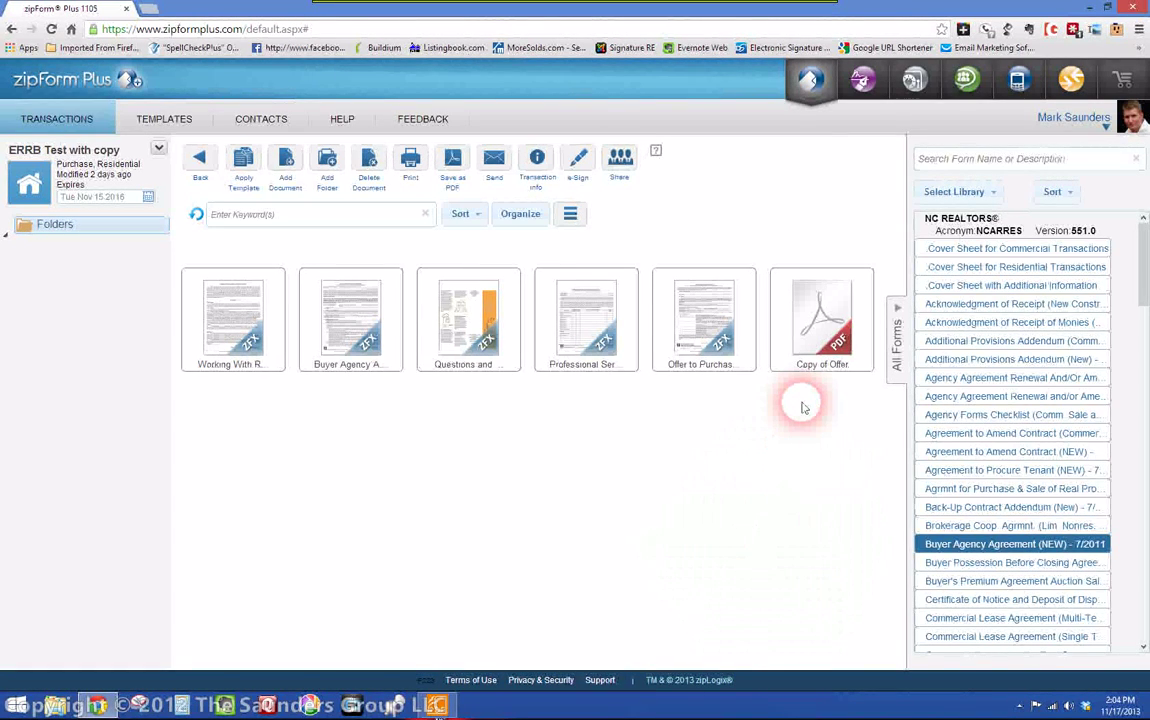
{"action": "mouse_move", "coordinate": [835, 315]}
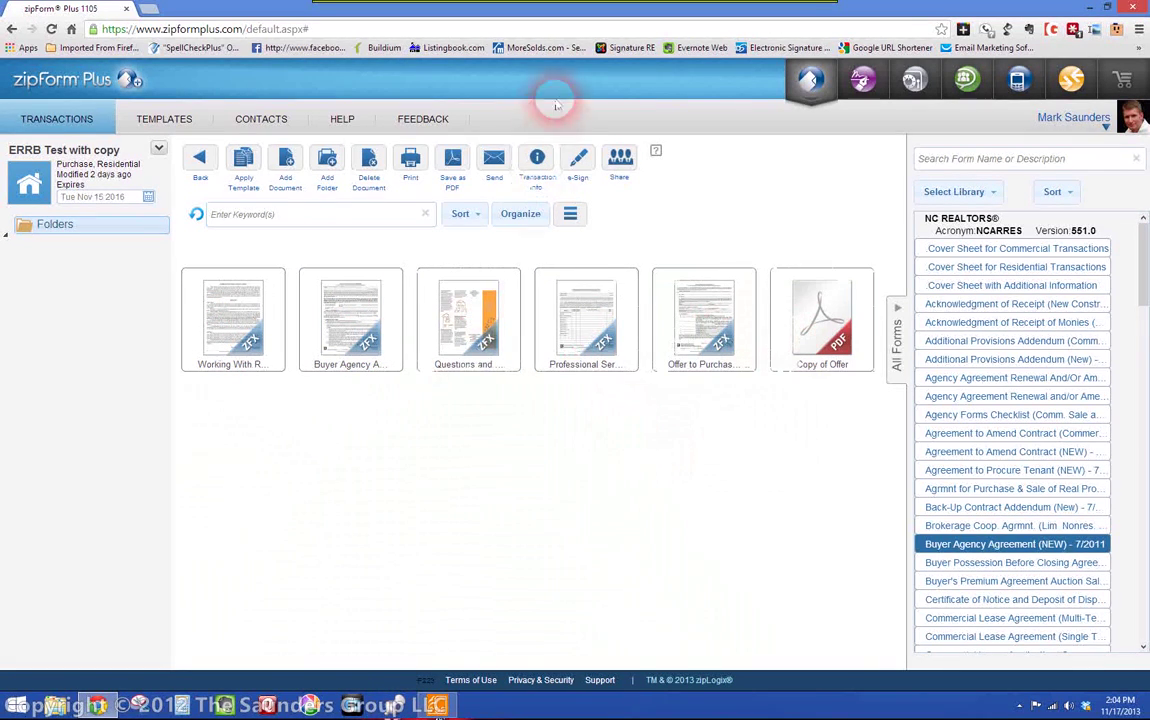
- Start a Send and attach Questions and Answers, Professional Services, Offer to Purchase and Copy of Offer
{"action": "left_click", "coordinate": [493, 160]}
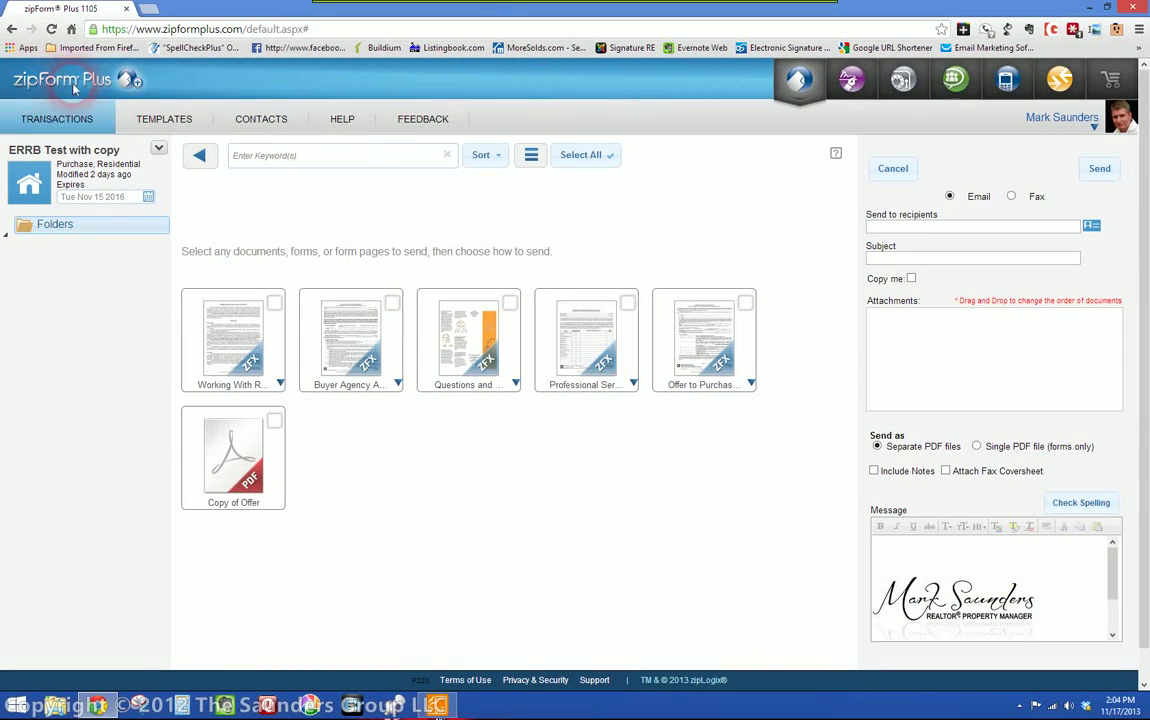
{"action": "left_click", "coordinate": [511, 303]}
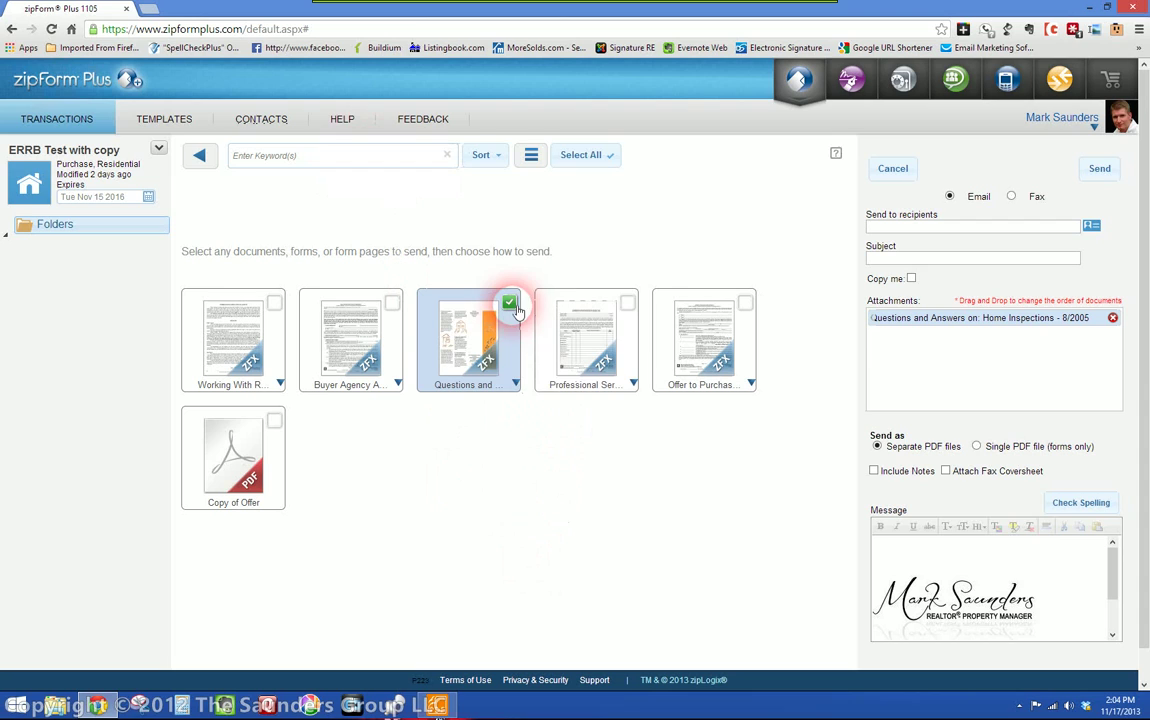
{"action": "left_click", "coordinate": [627, 302]}
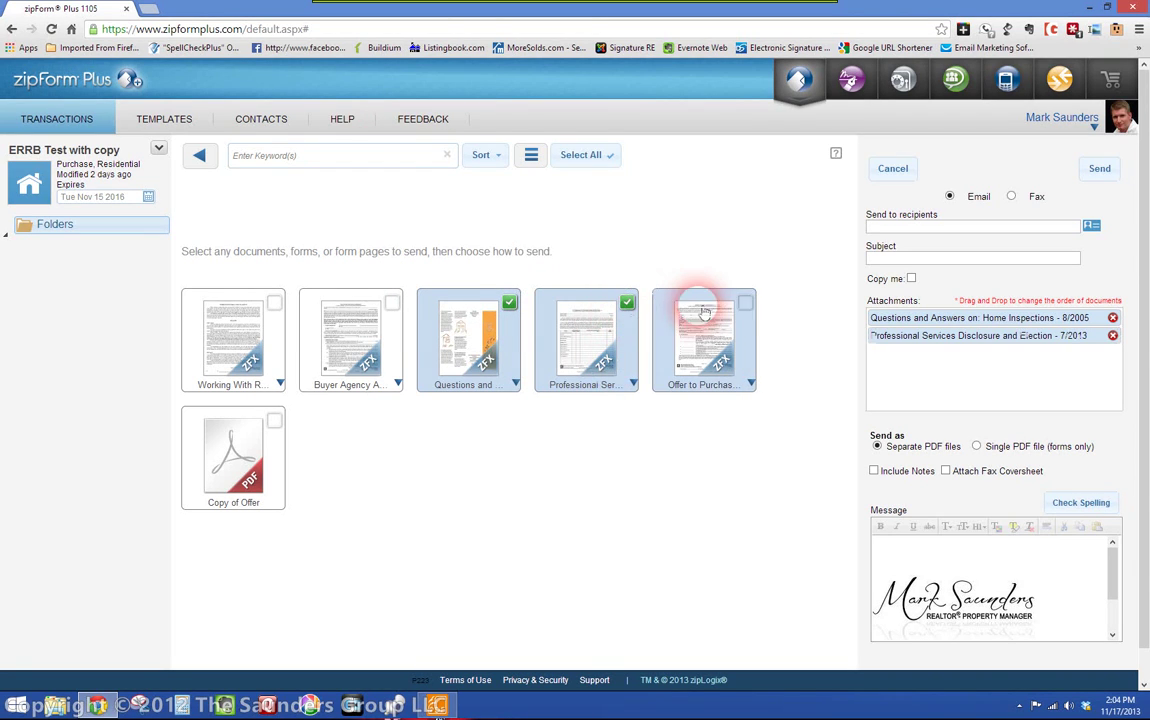
{"action": "left_click", "coordinate": [744, 302]}
{"action": "left_click", "coordinate": [274, 420]}
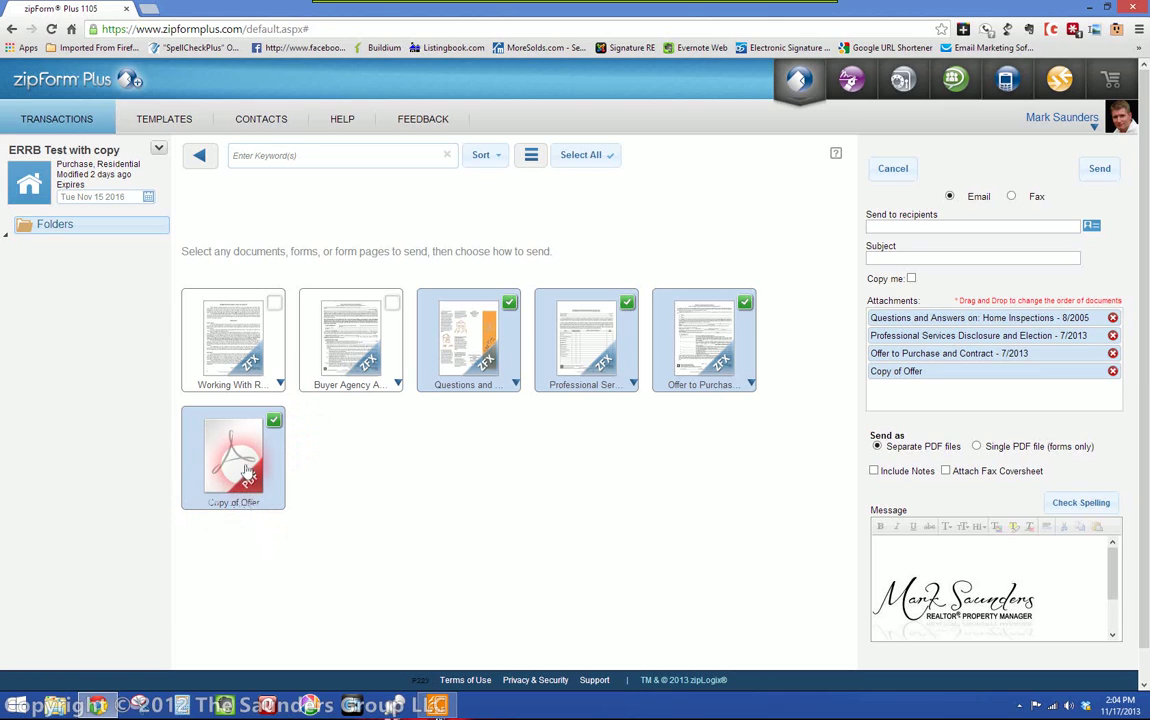
- Begin composing the email in its recipient, subject and message fields
{"action": "left_click", "coordinate": [965, 231]}
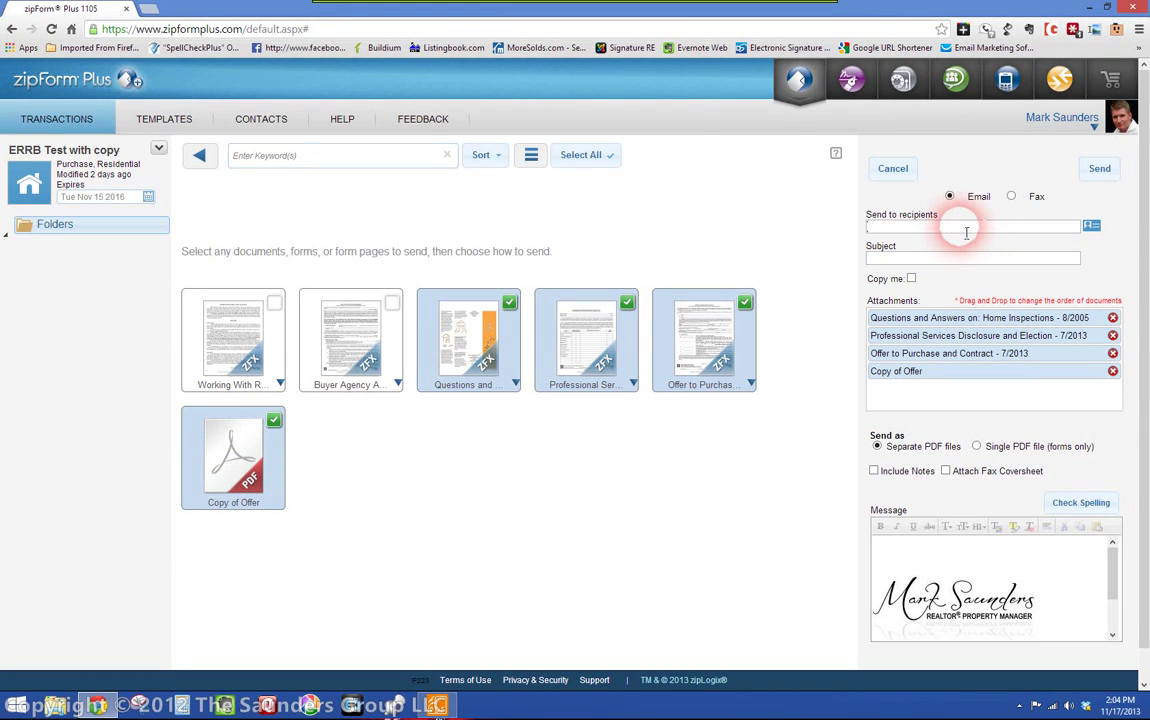
{"action": "left_click", "coordinate": [945, 257]}
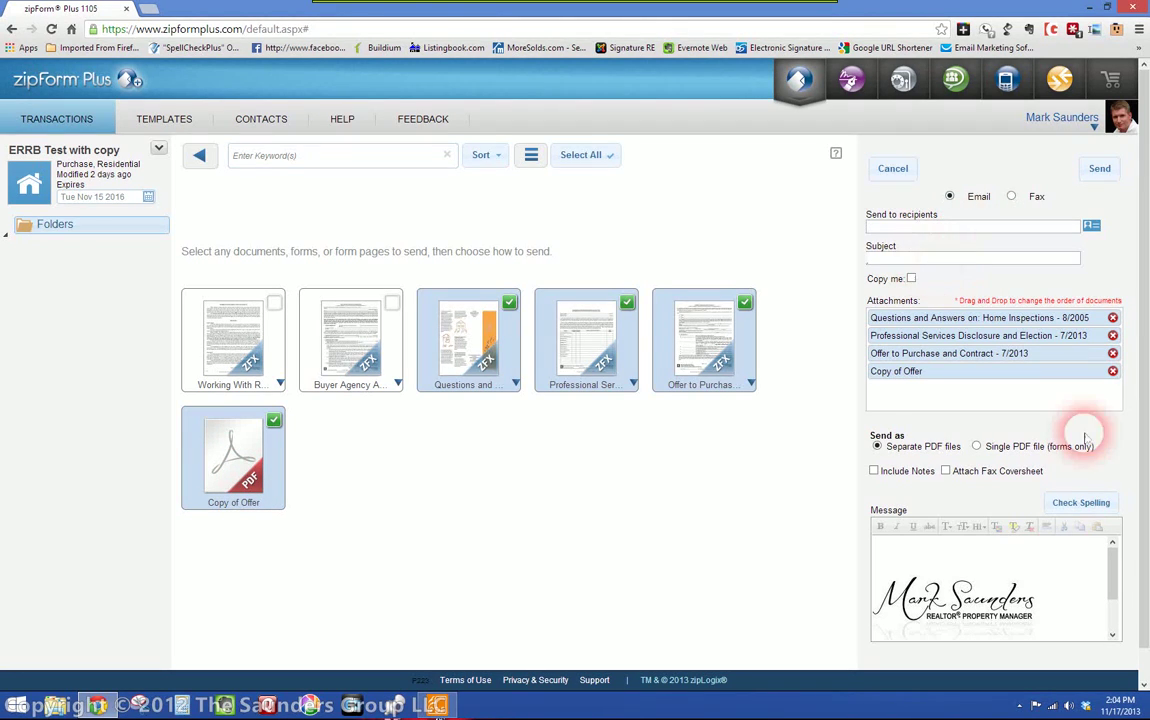
{"action": "mouse_move", "coordinate": [1110, 572]}
{"action": "left_mouse_down"}
{"action": "mouse_move", "coordinate": [1114, 594]}
{"action": "mouse_move", "coordinate": [1110, 570]}
{"action": "left_mouse_up"}
{"action": "left_click", "coordinate": [889, 553]}
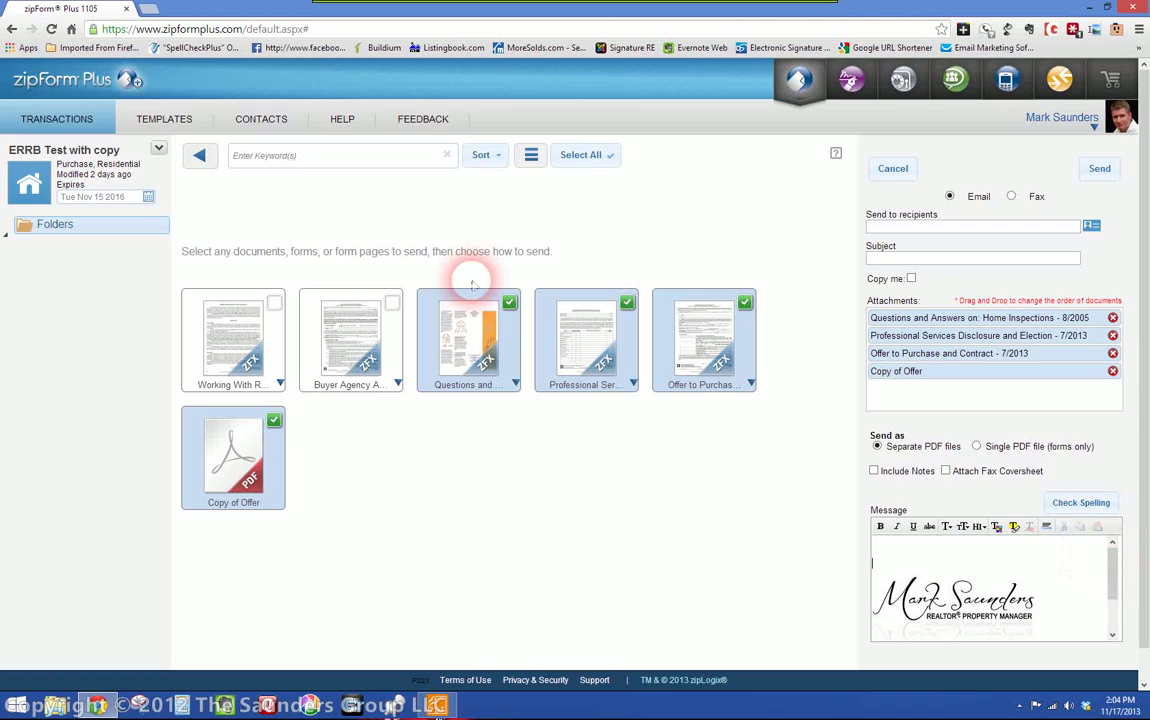